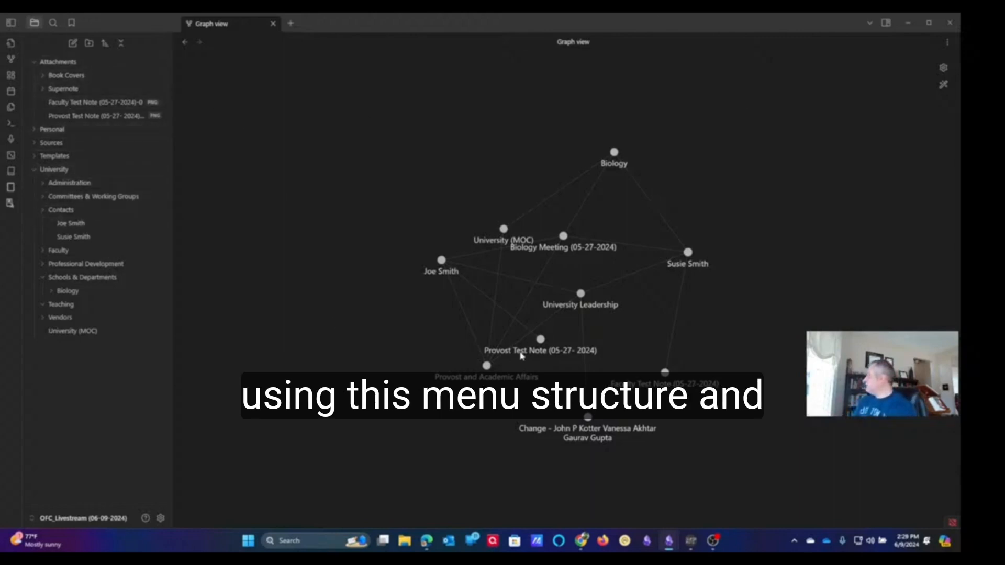
From the graph, open the University (MOC) note and expand Committees & Working Groups
{"action": "left_click", "coordinate": [581, 295]}
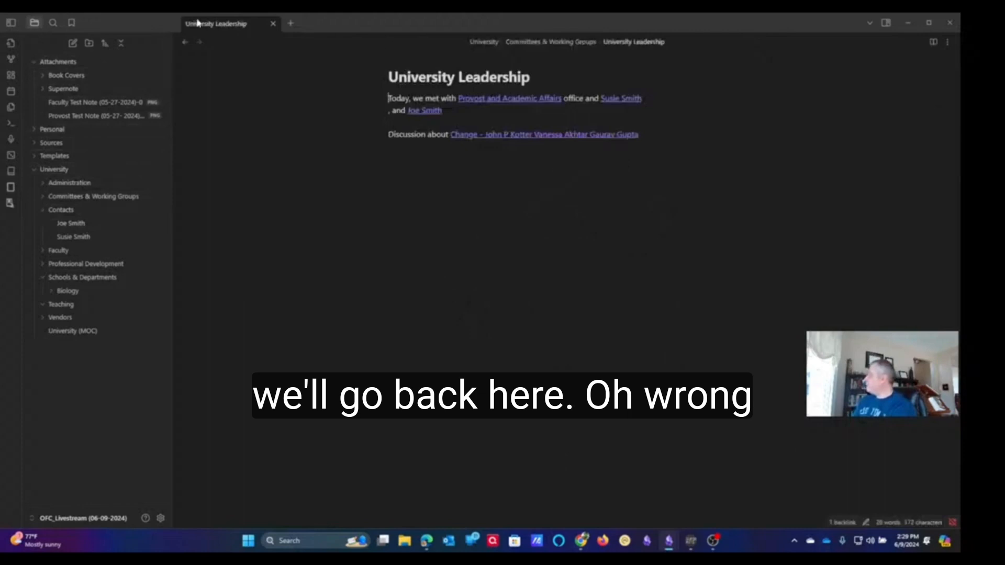
{"action": "left_click", "coordinate": [186, 44]}
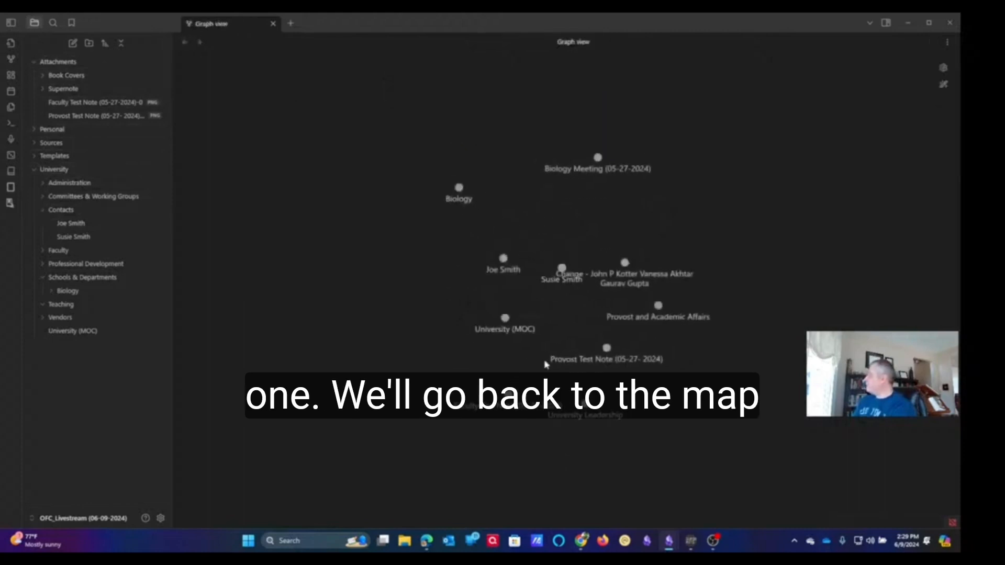
{"action": "left_click", "coordinate": [520, 317]}
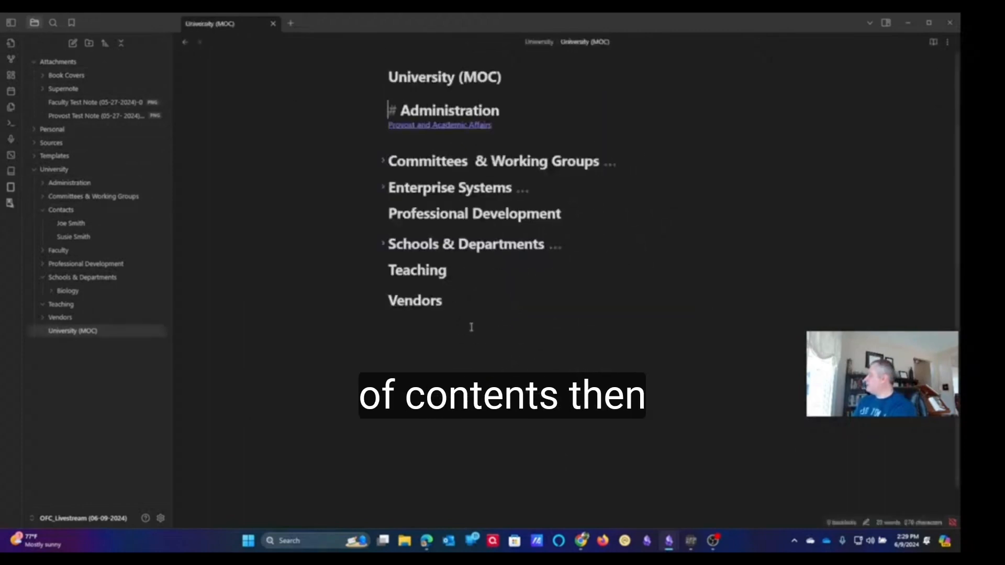
{"action": "left_click", "coordinate": [384, 165]}
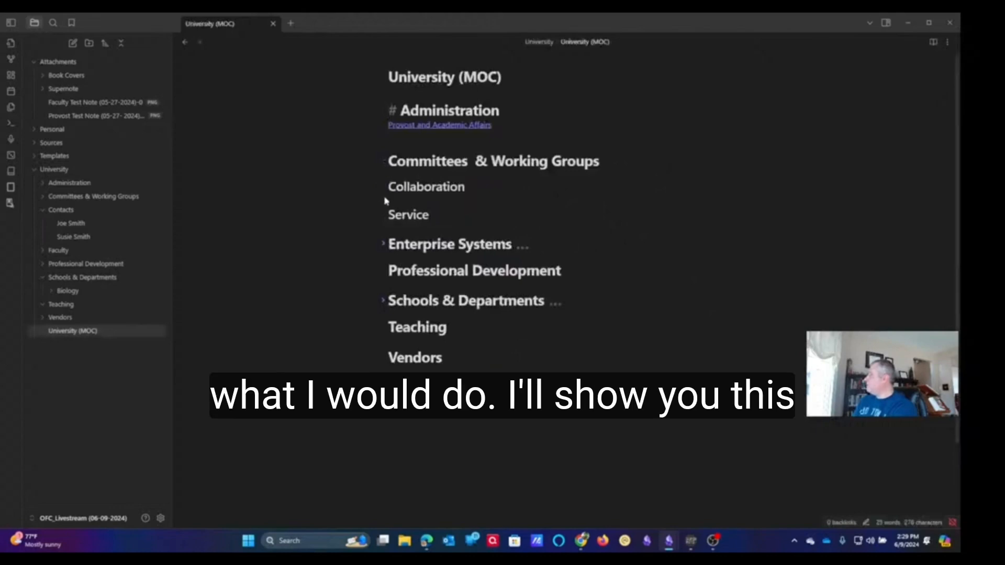
Add a [[University Leadership]] link under Service and follow it to that note
{"action": "left_click", "coordinate": [479, 214]}
{"action": "key", "text": "Return"}
{"action": "type", "text": "[["}
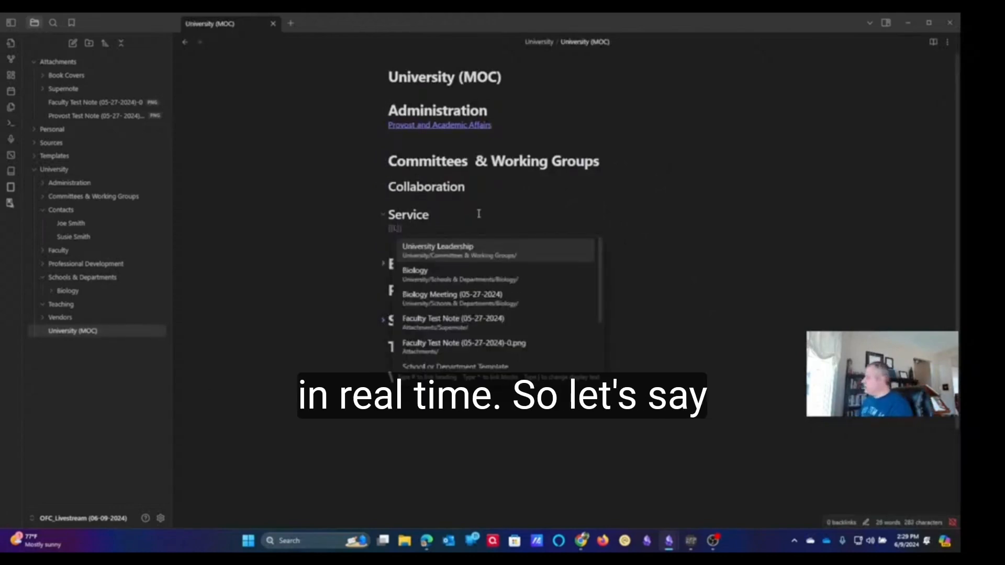
{"action": "key", "text": "Return"}
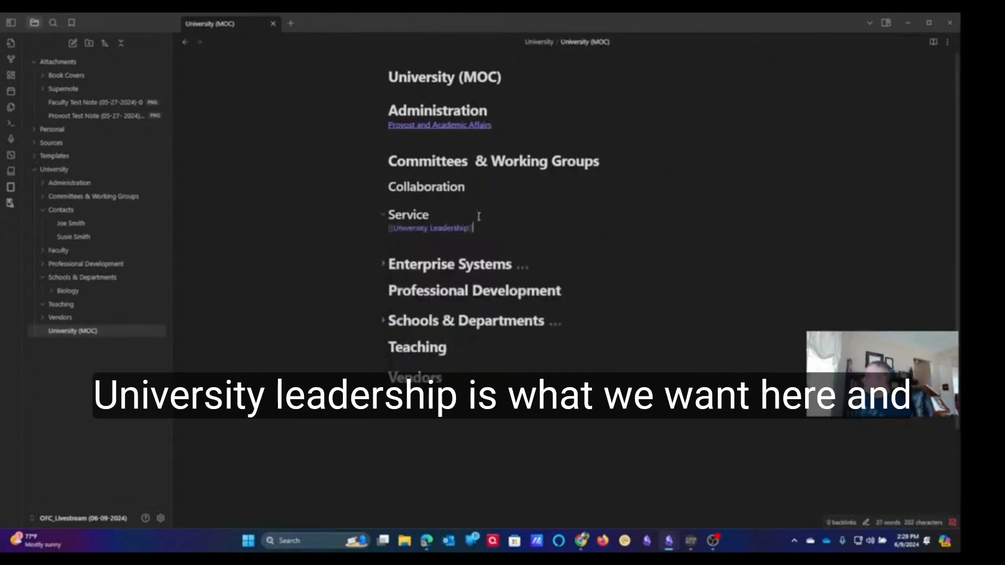
{"action": "left_click", "coordinate": [479, 242]}
{"action": "left_click", "coordinate": [441, 228]}
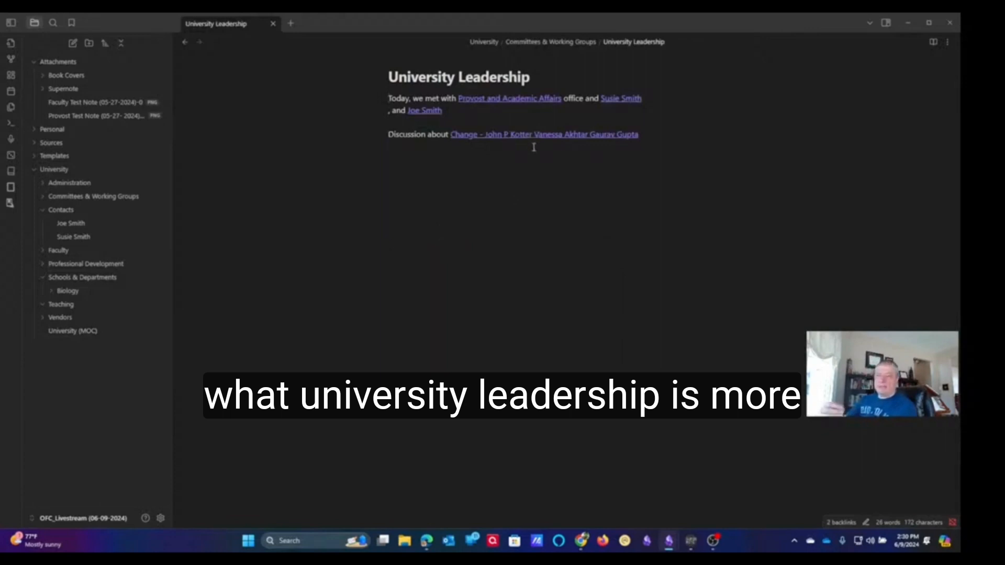
Insert a blank line above the 'Today' meeting text and bring up the template picker
{"action": "left_click", "coordinate": [559, 75]}
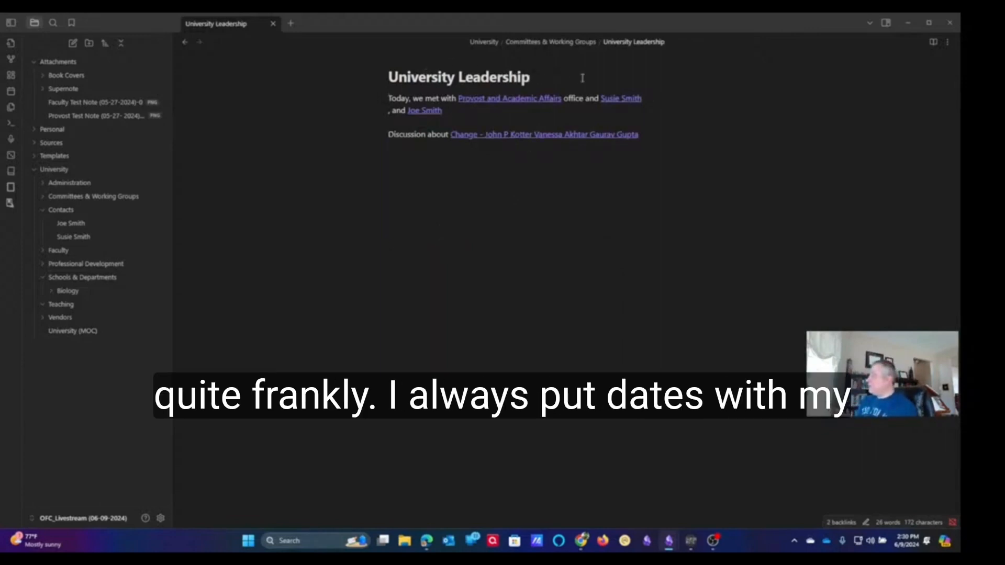
{"action": "left_click", "coordinate": [390, 97]}
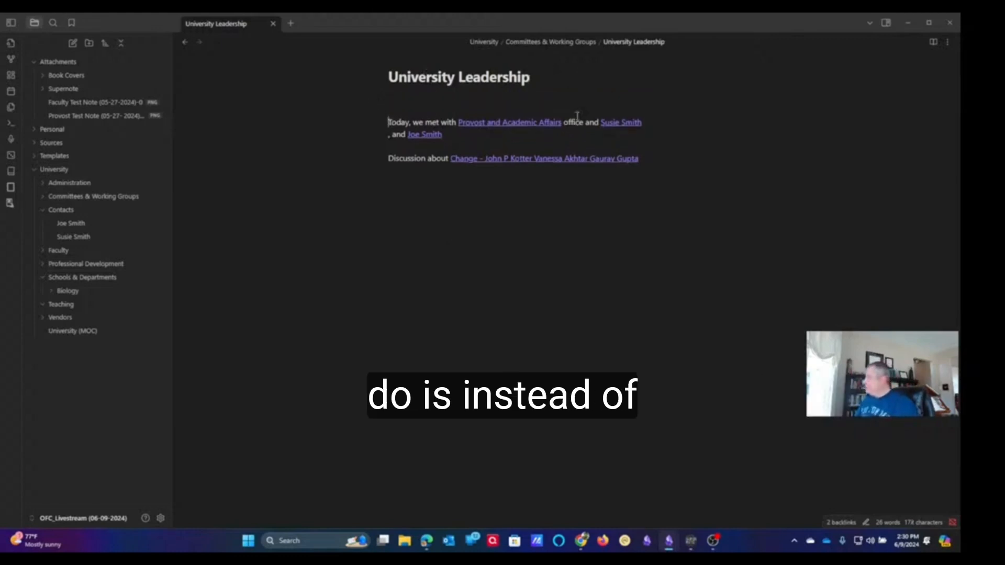
{"action": "key", "text": "Return"}
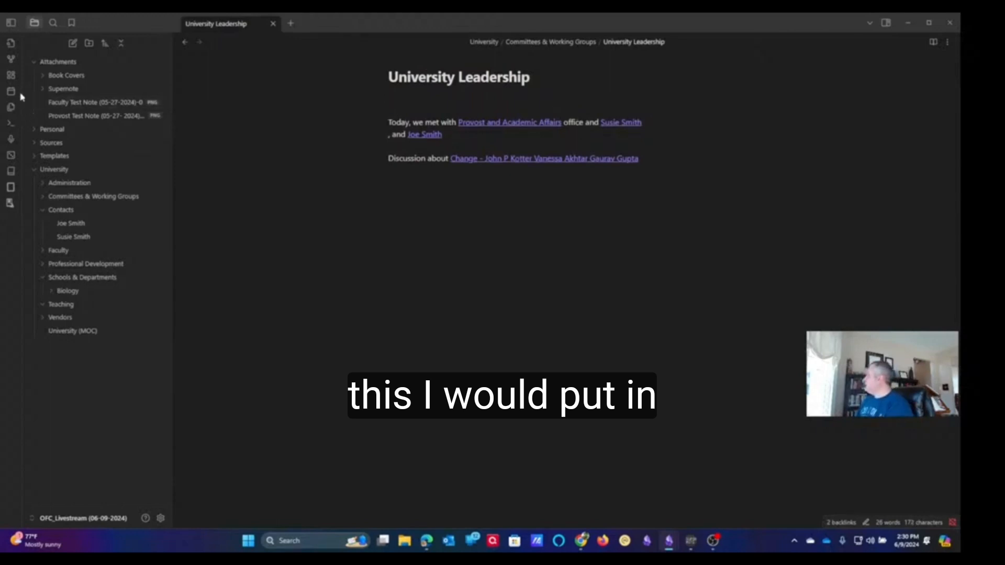
{"action": "left_click", "coordinate": [10, 123]}
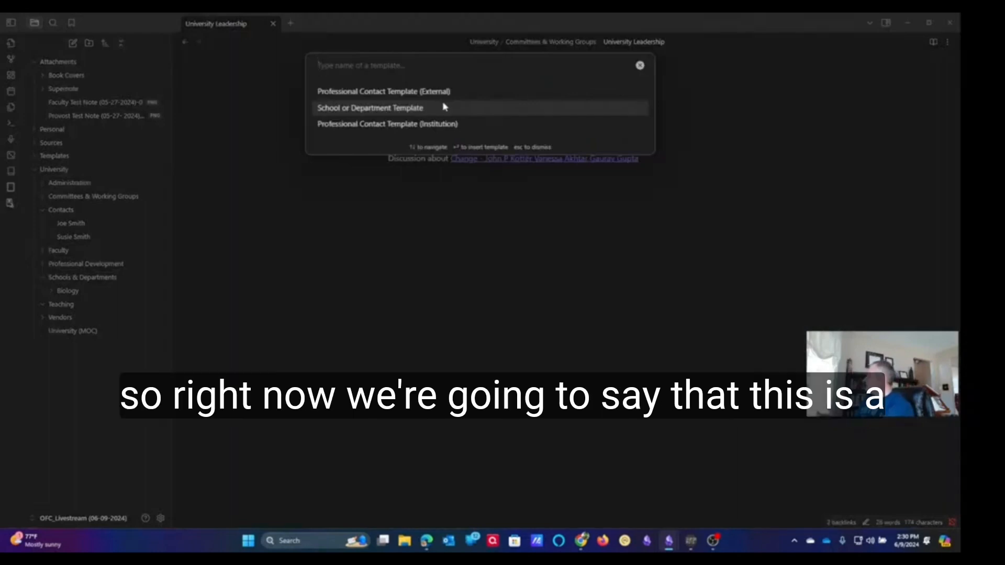
Insert the School or Department Template and delete its Staff heading text
{"action": "left_click", "coordinate": [446, 111]}
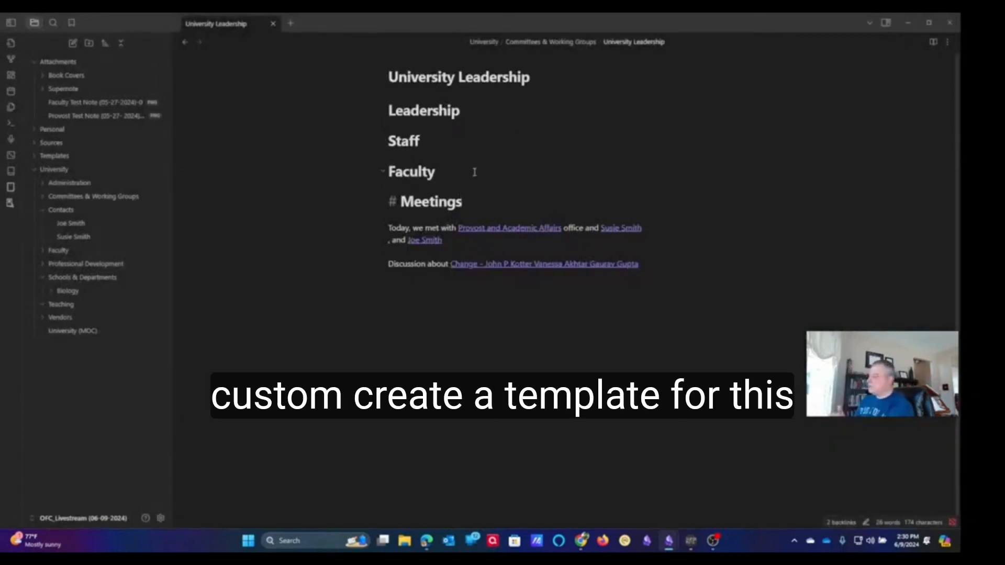
{"action": "left_click", "coordinate": [439, 124]}
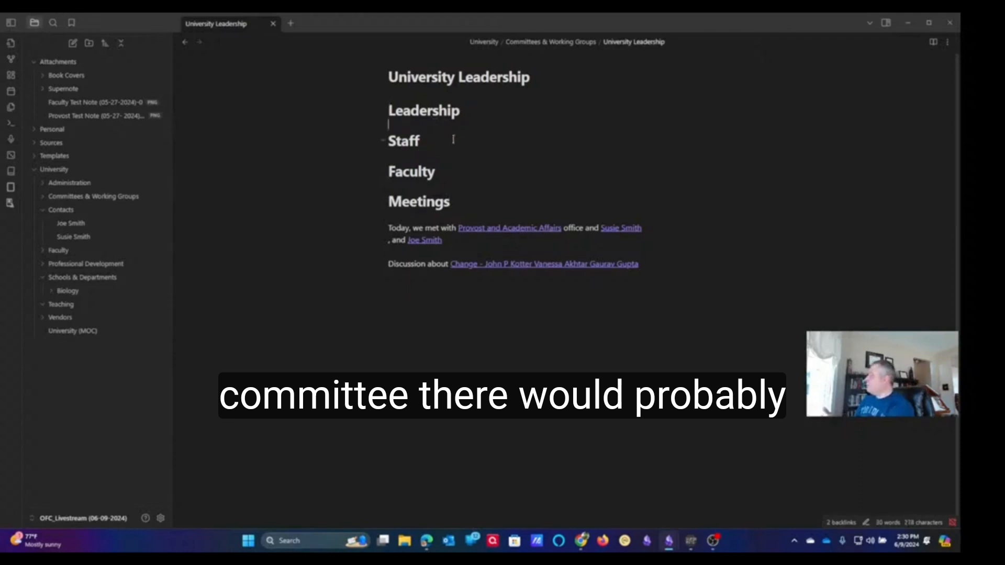
{"action": "left_click_drag", "start_coordinate": [453, 139], "coordinate": [360, 141]}
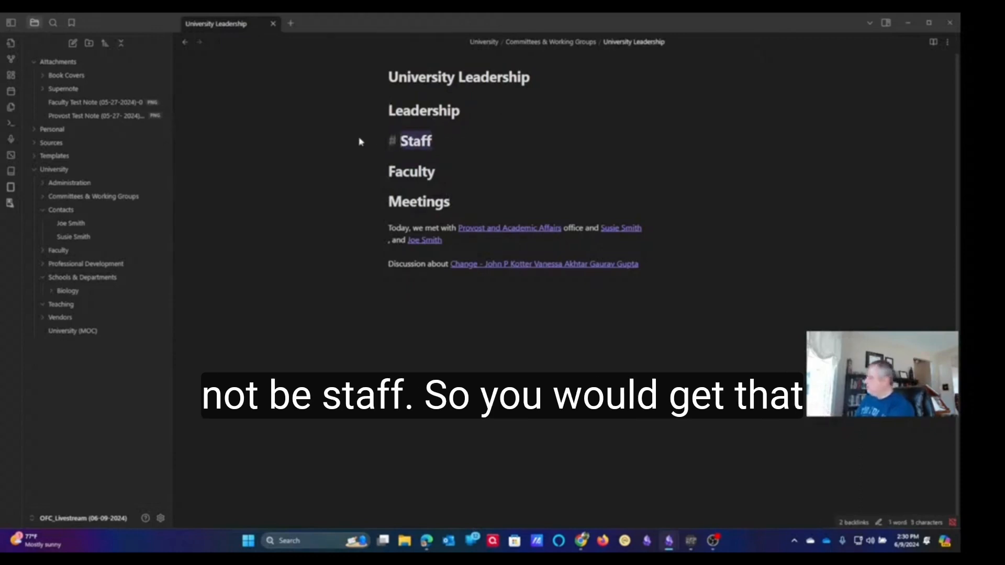
{"action": "key", "text": "BackSpace"}
{"action": "key", "text": "BackSpace"}
{"action": "key", "text": "BackSpace"}
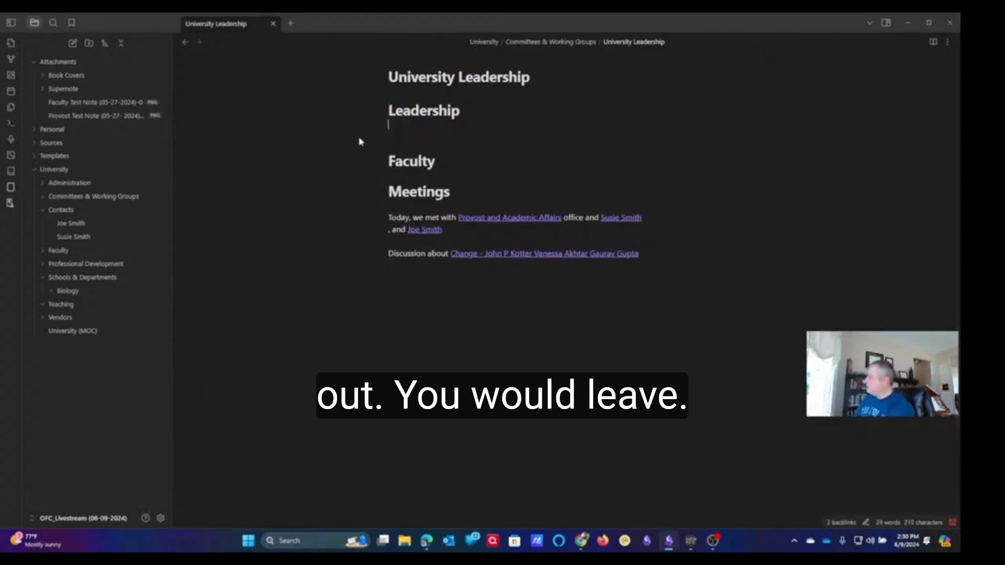
{"action": "left_click", "coordinate": [480, 157]}
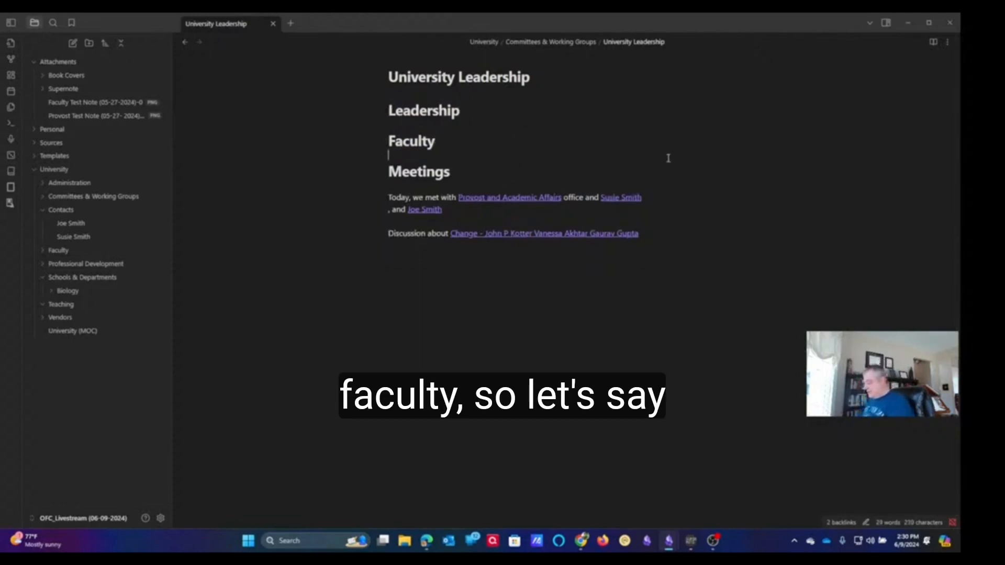
{"action": "type", "text": "S"}
{"action": "key", "text": "BackSpace"}
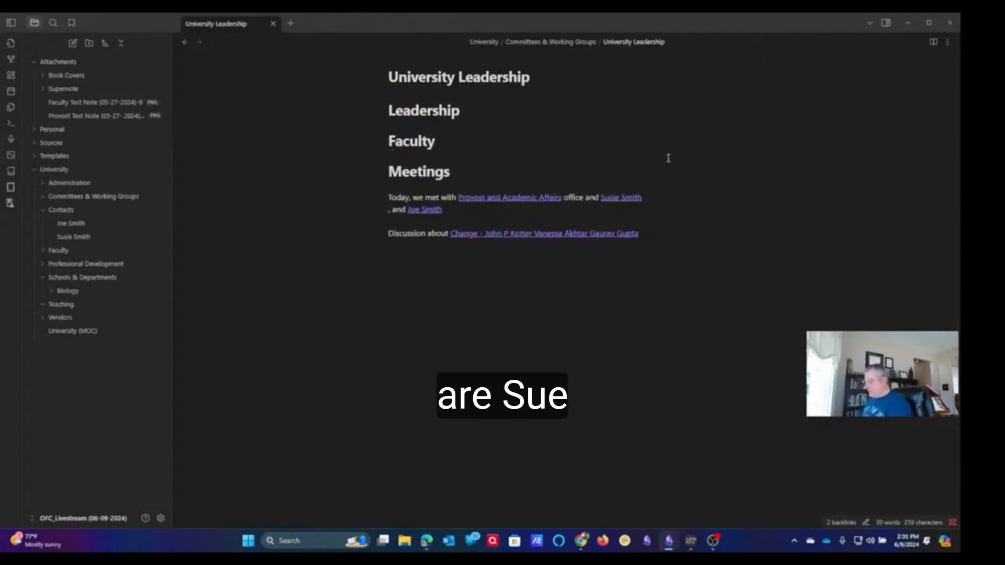
{"action": "type", "text": "[[S"}
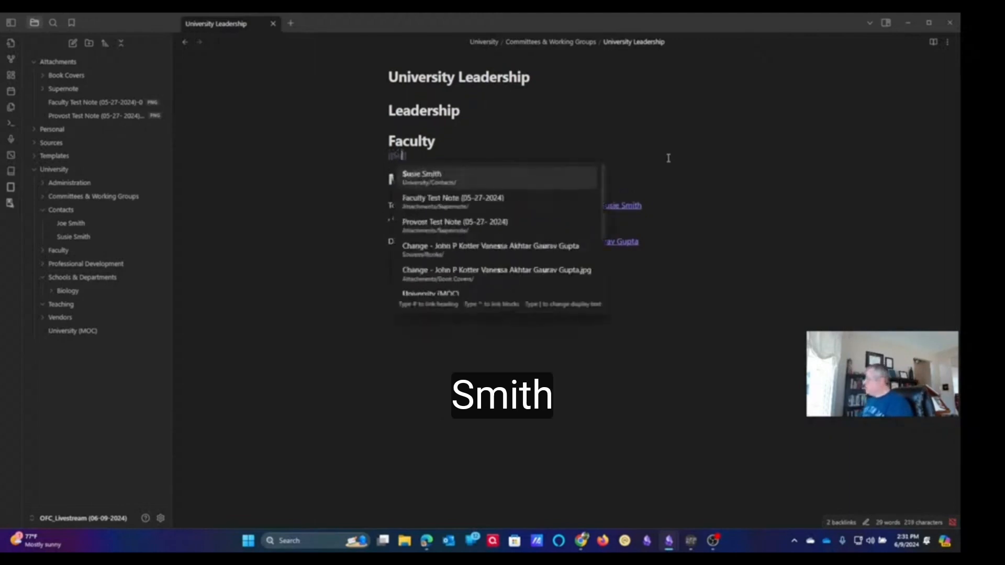
{"action": "key", "text": "Return"}
{"action": "key", "text": "Return"}
{"action": "type", "text": "[[Joe"}
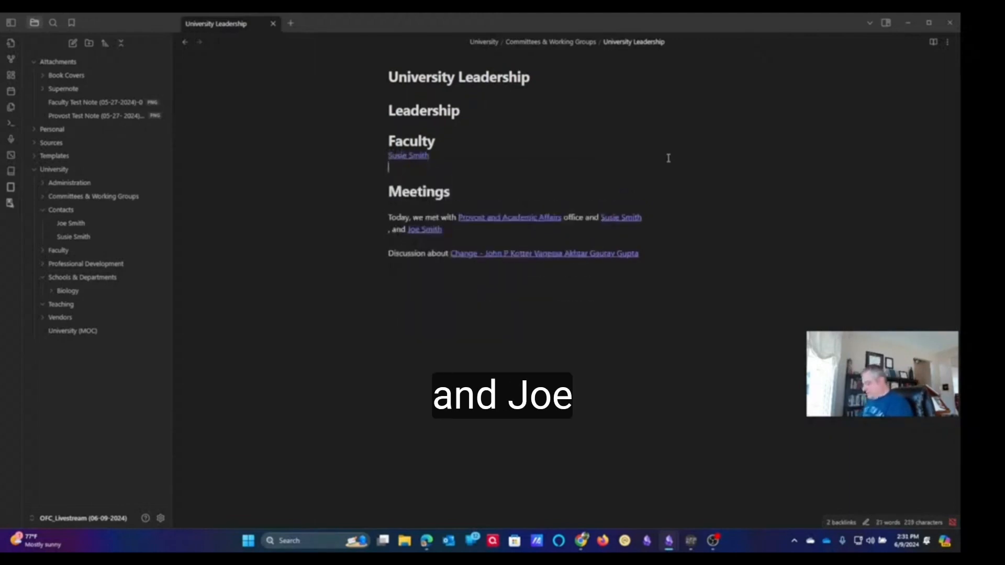
{"action": "key", "text": "Return"}
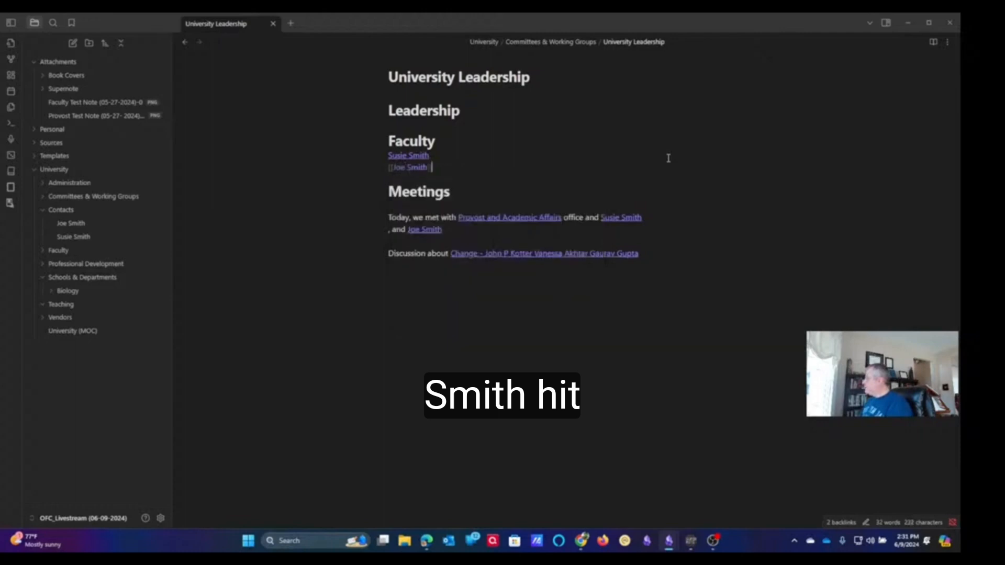
{"action": "key", "text": "Return"}
{"action": "key", "text": "BackSpace"}
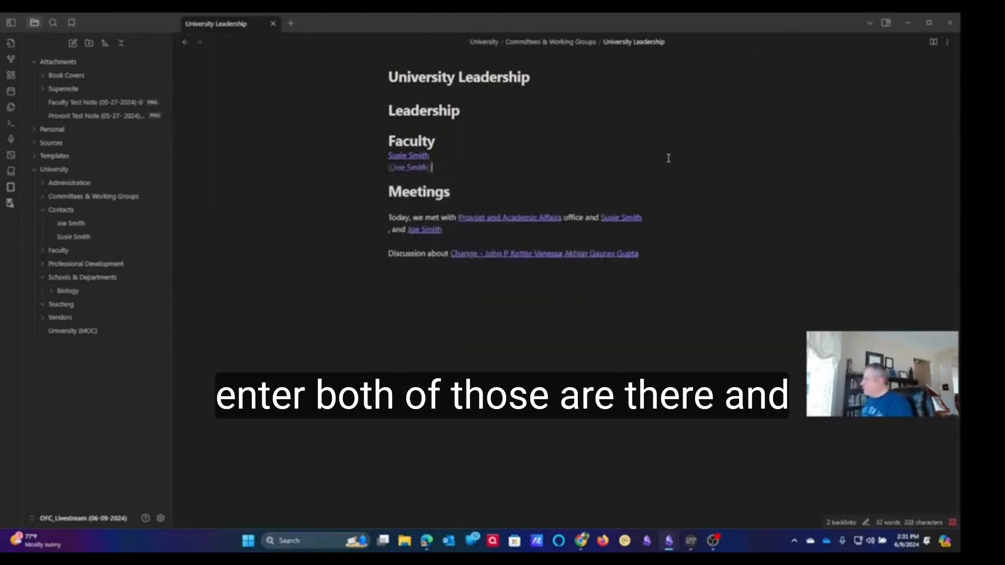
{"action": "key", "text": "Return"}
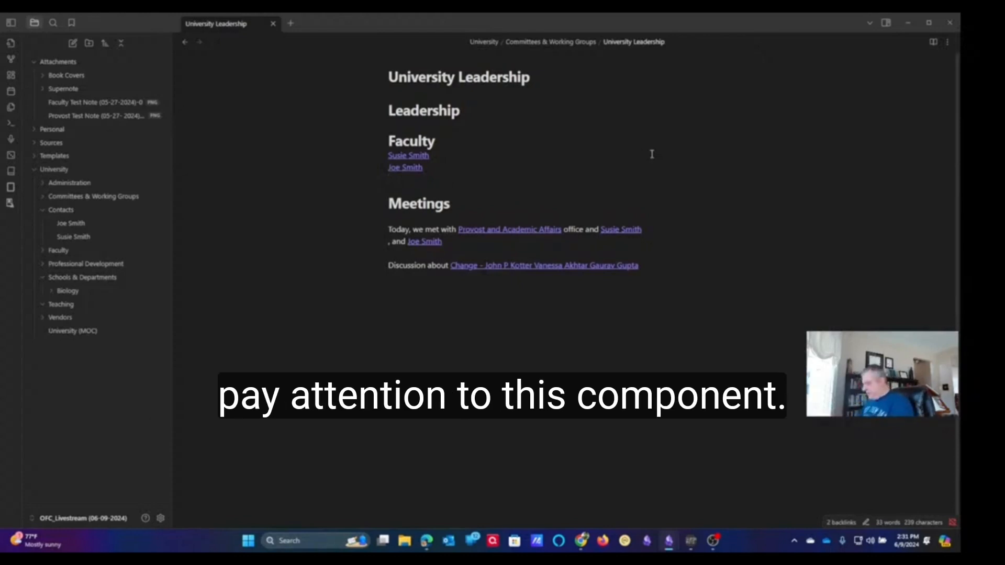
{"action": "type", "text": "[["}
{"action": "type", "text": "Ed Fina"}
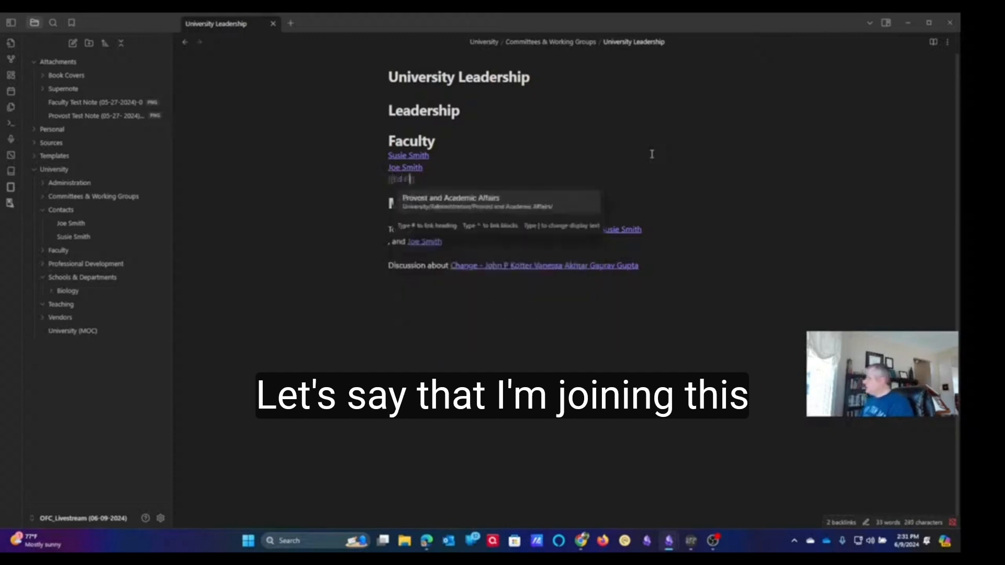
{"action": "type", "text": "]]"}
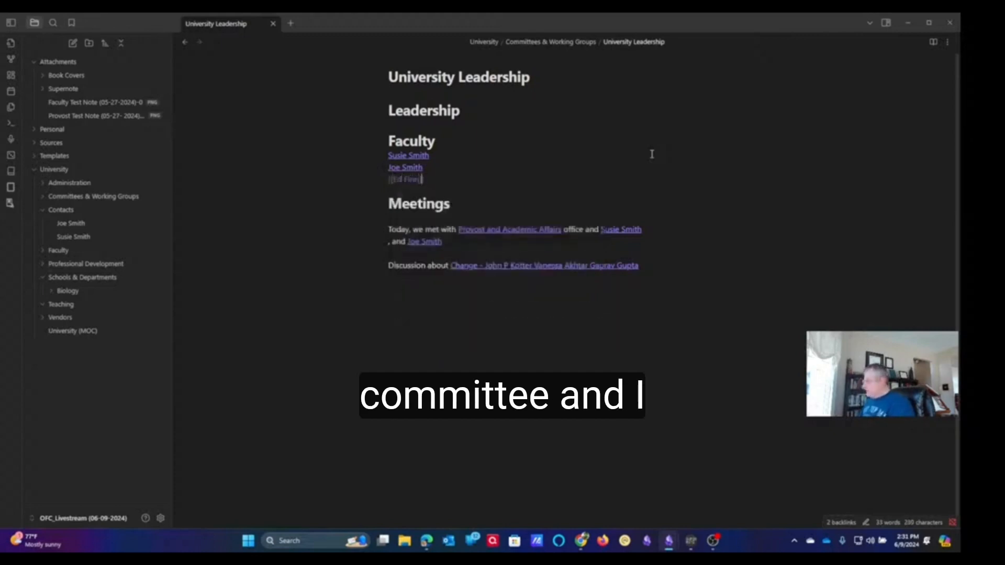
{"action": "key", "text": "Return"}
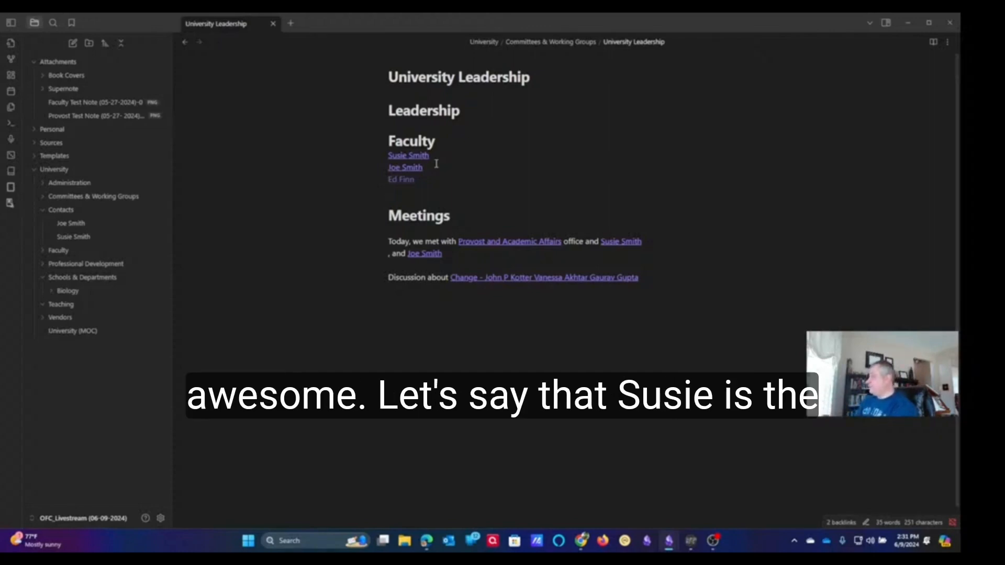
{"action": "left_click", "coordinate": [814, 127]}
{"action": "type", "text": "S"}
{"action": "key", "text": "BackSpace"}
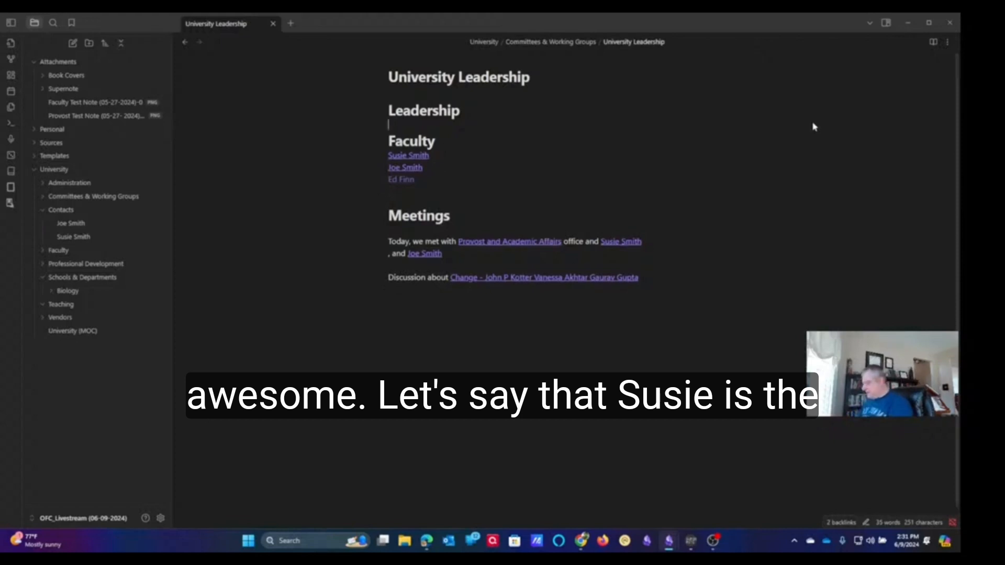
{"action": "type", "text": "[[S"}
{"action": "key", "text": "Return"}
{"action": "left_click", "coordinate": [579, 186]}
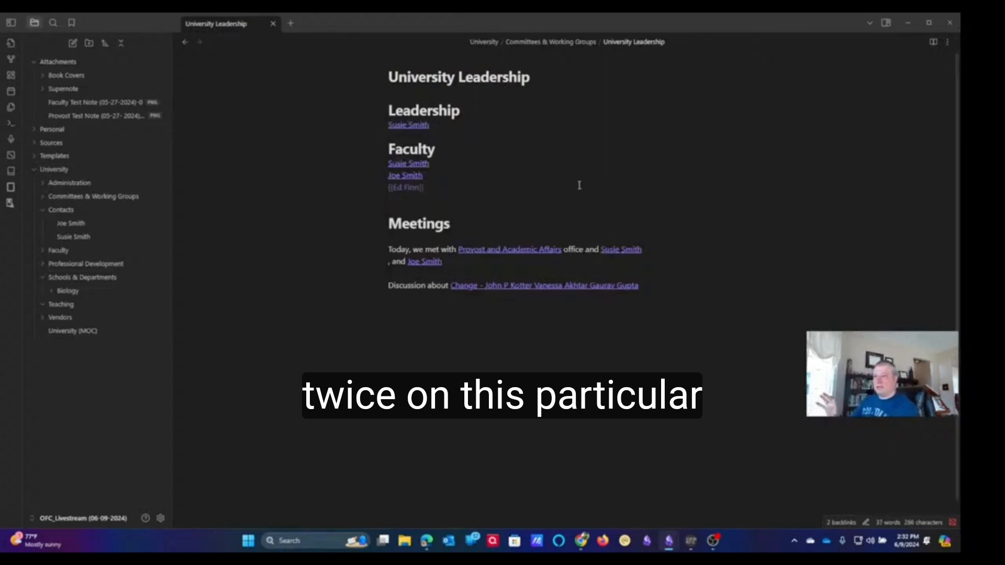
{"action": "left_click", "coordinate": [408, 201]}
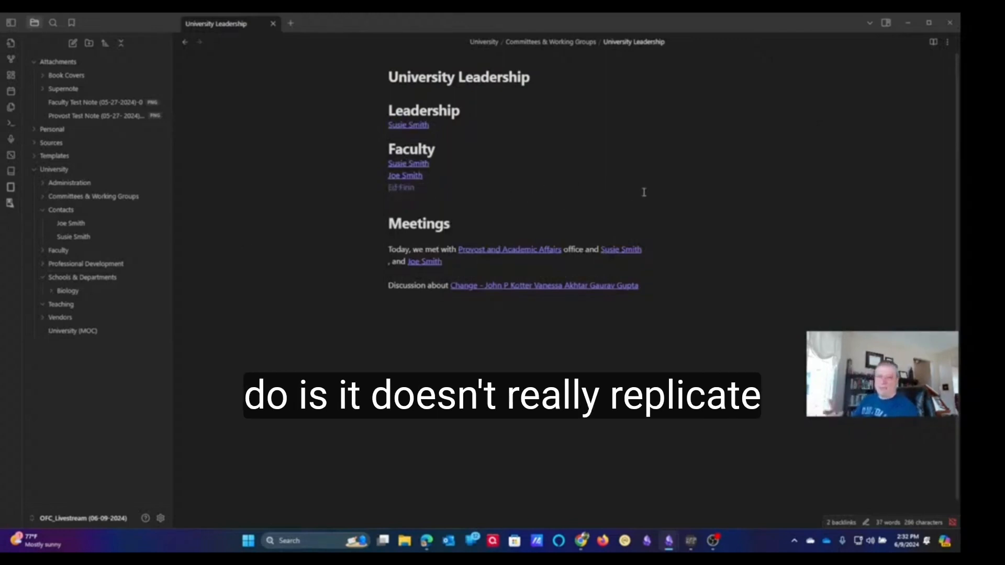
{"action": "key", "text": "Delete"}
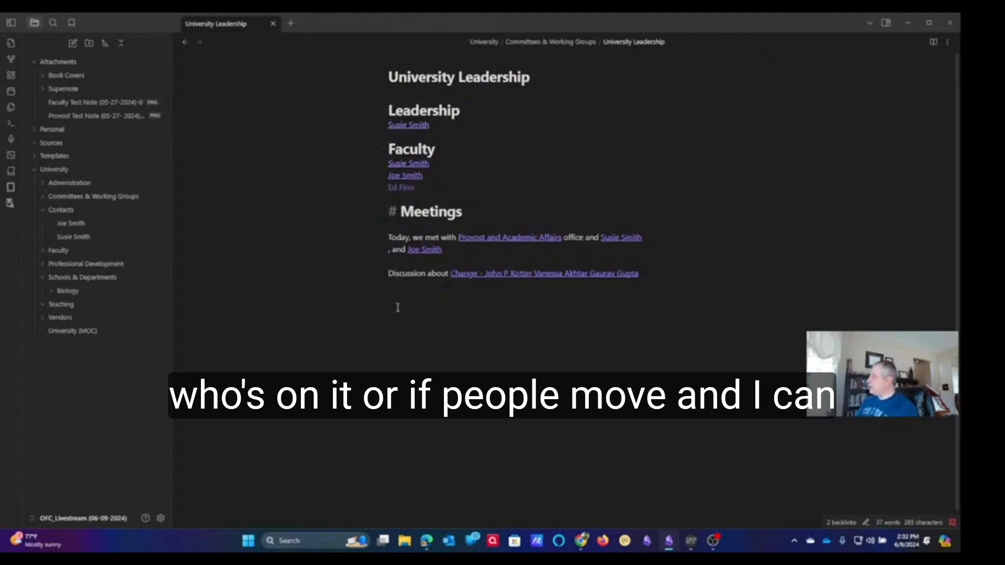
Append a '## Former Members' heading on a new line after the Discussion text
{"action": "left_click", "coordinate": [437, 301]}
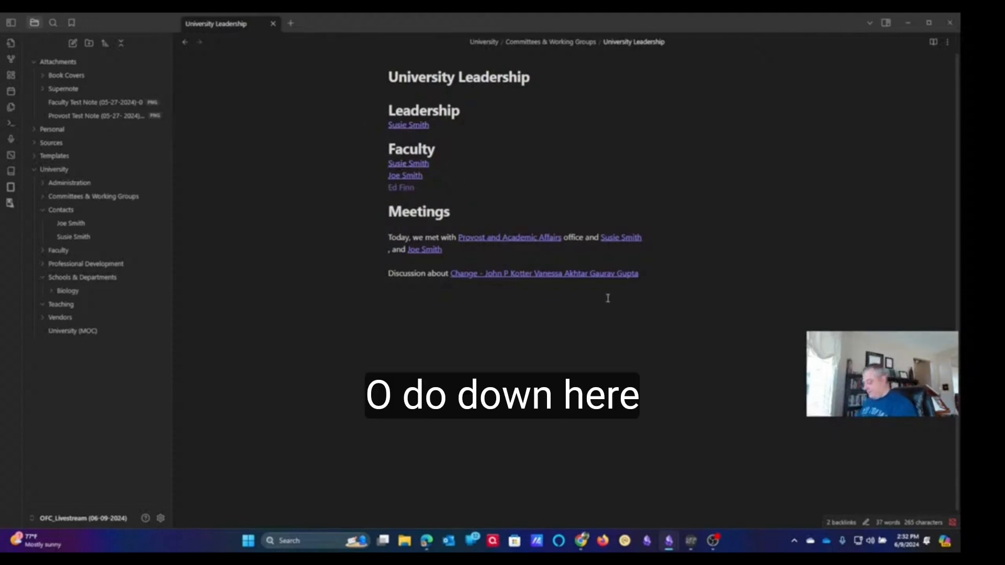
{"action": "key", "text": "Return"}
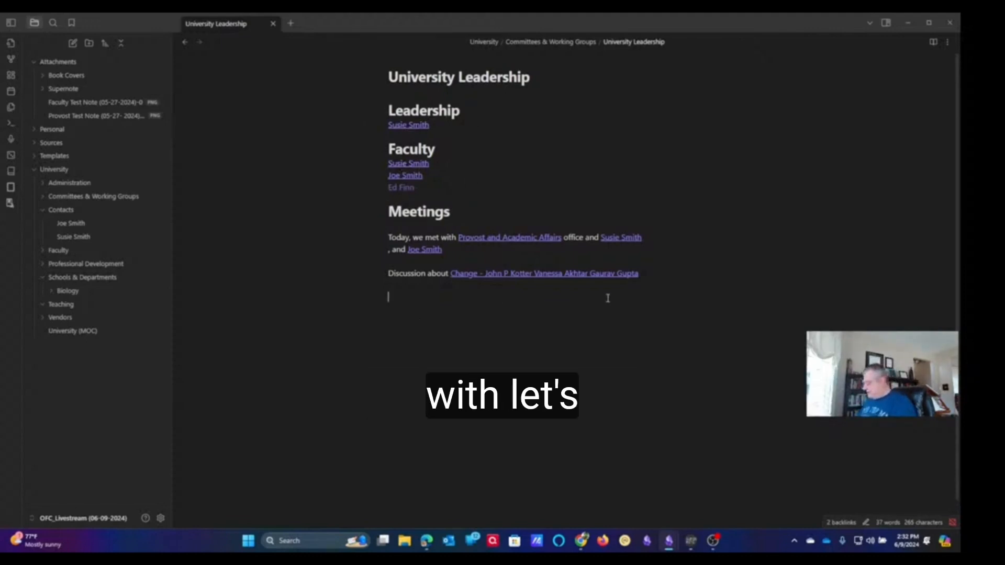
{"action": "type", "text": "##"}
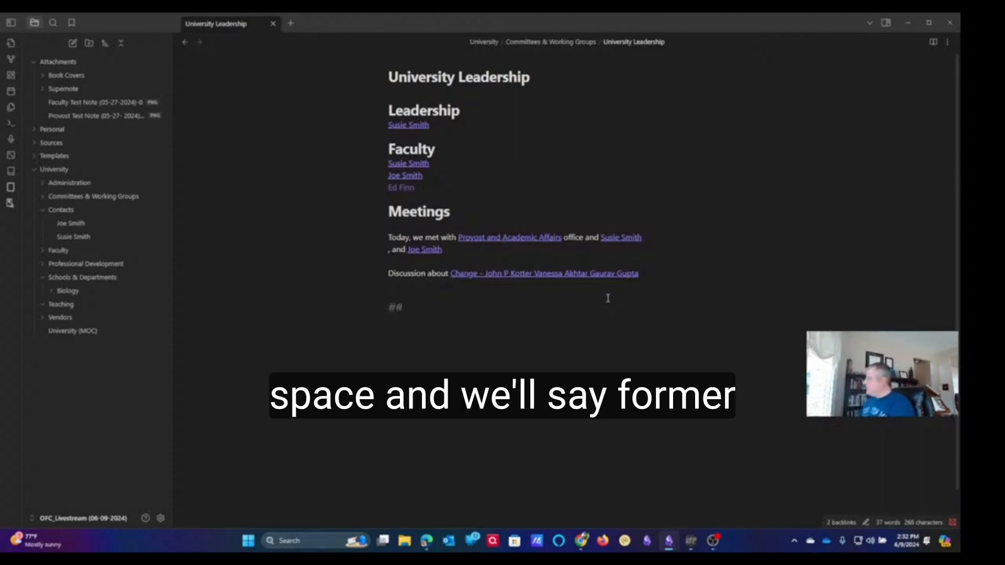
{"action": "type", "text": "Former "}
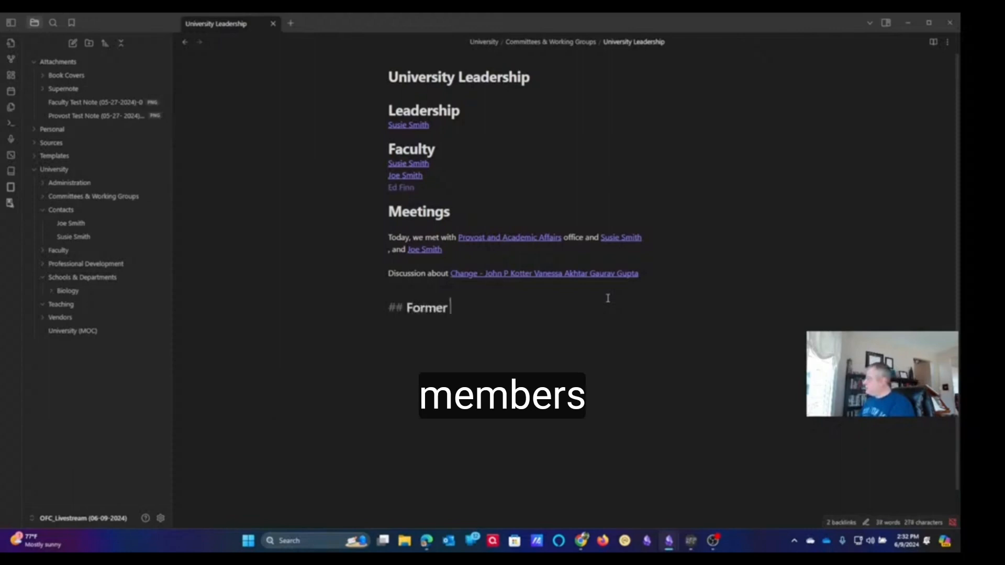
{"action": "type", "text": "Members"}
{"action": "key", "text": "Return"}
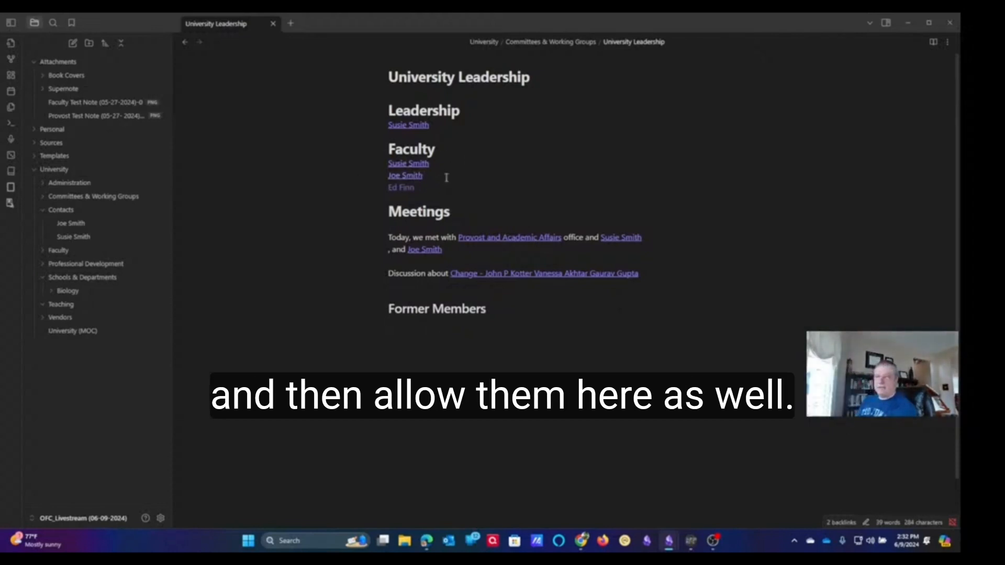
{"action": "left_click", "coordinate": [408, 188]}
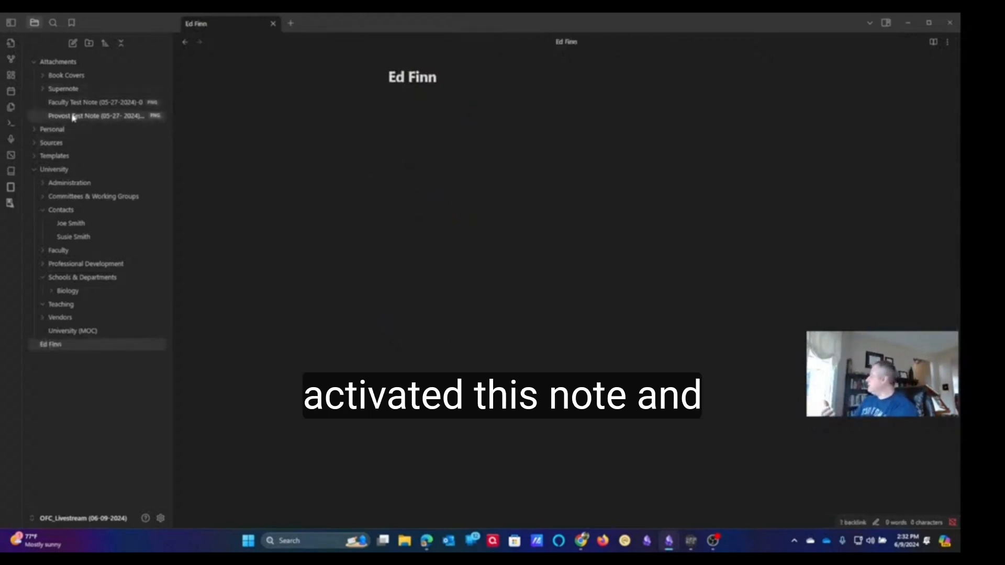
{"action": "left_click", "coordinate": [12, 108]}
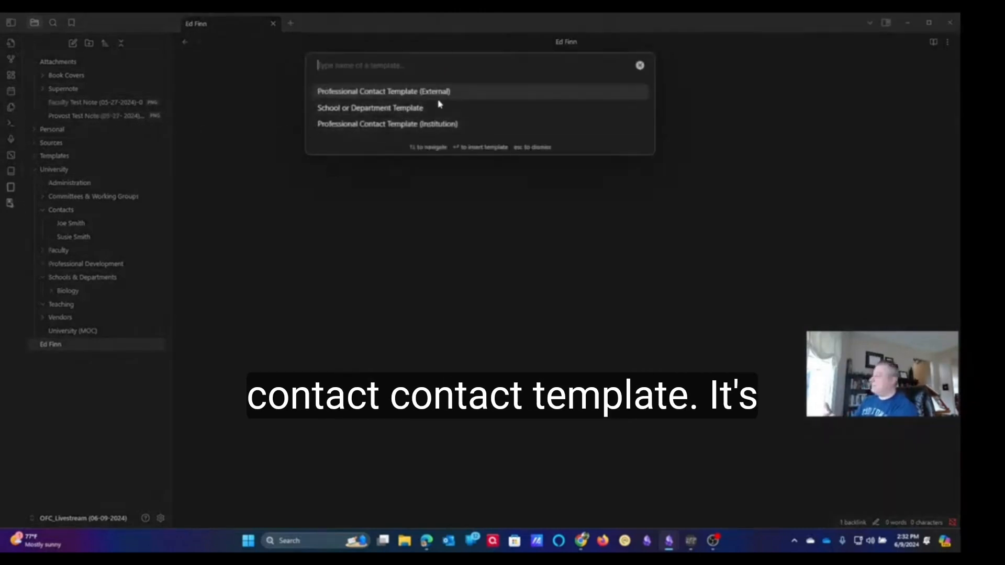
{"action": "left_click", "coordinate": [438, 127]}
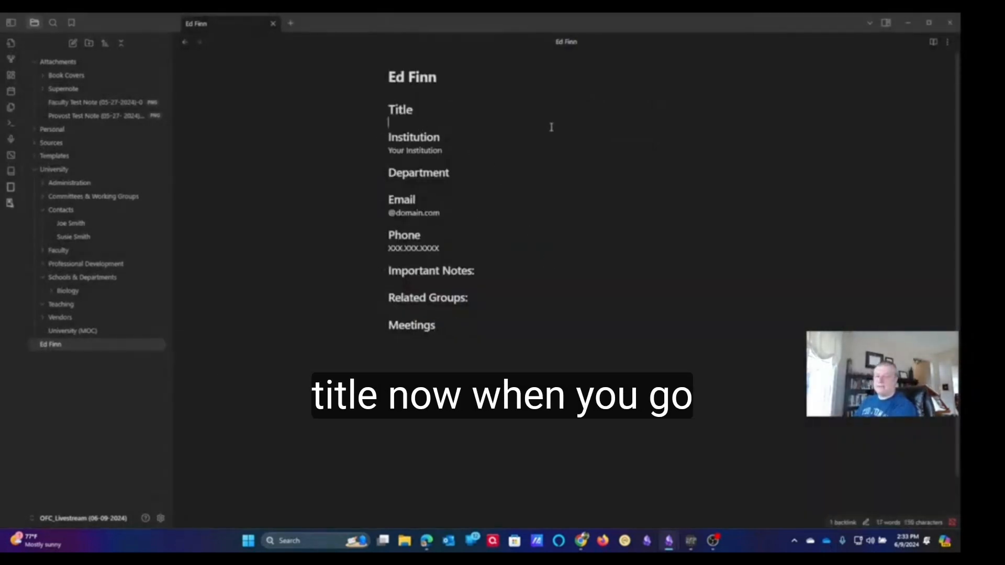
{"action": "left_click", "coordinate": [10, 59]}
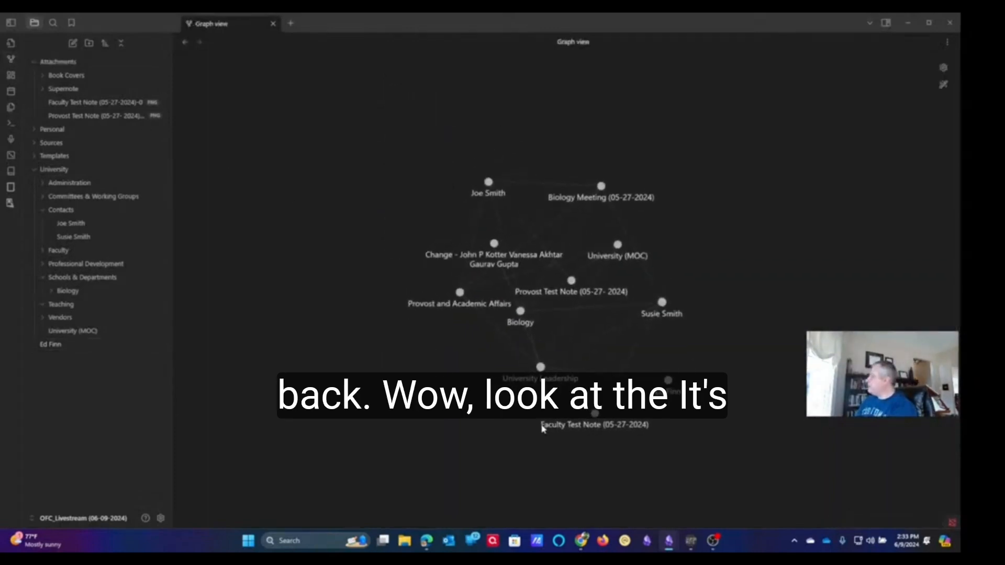